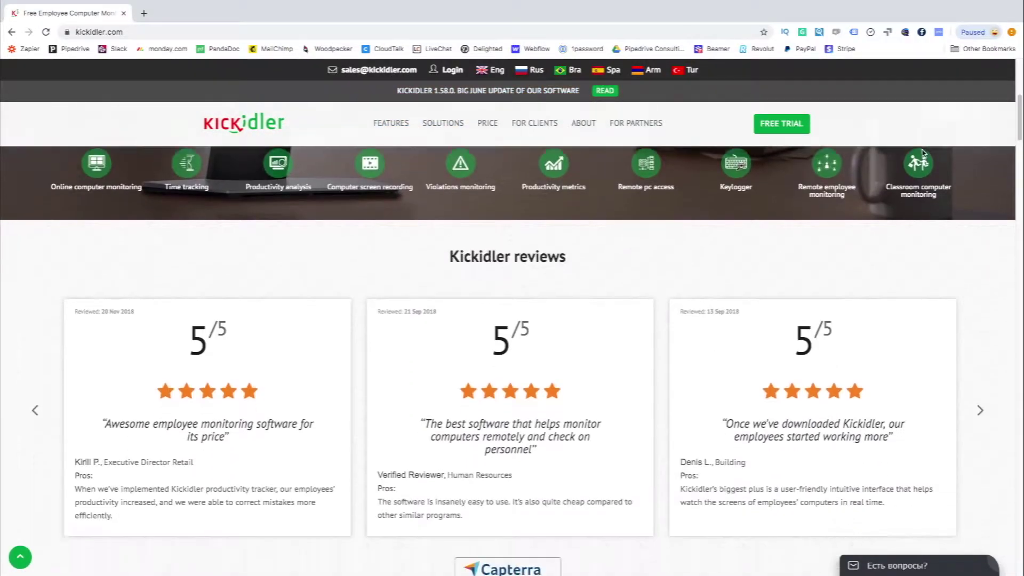
Step: Browse the homepage feature sections down to Keylogger and choose 'Try for free'
{"action": "scroll", "coordinate": [924, 153], "scroll_direction": "down", "scroll_amount": 15}
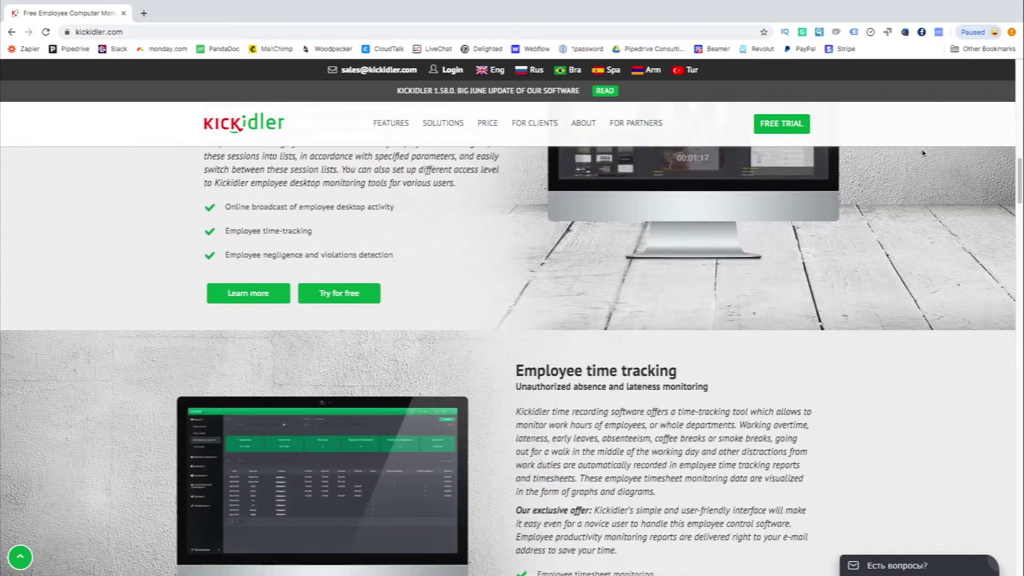
{"action": "scroll", "coordinate": [924, 154], "scroll_direction": "down", "scroll_amount": 14}
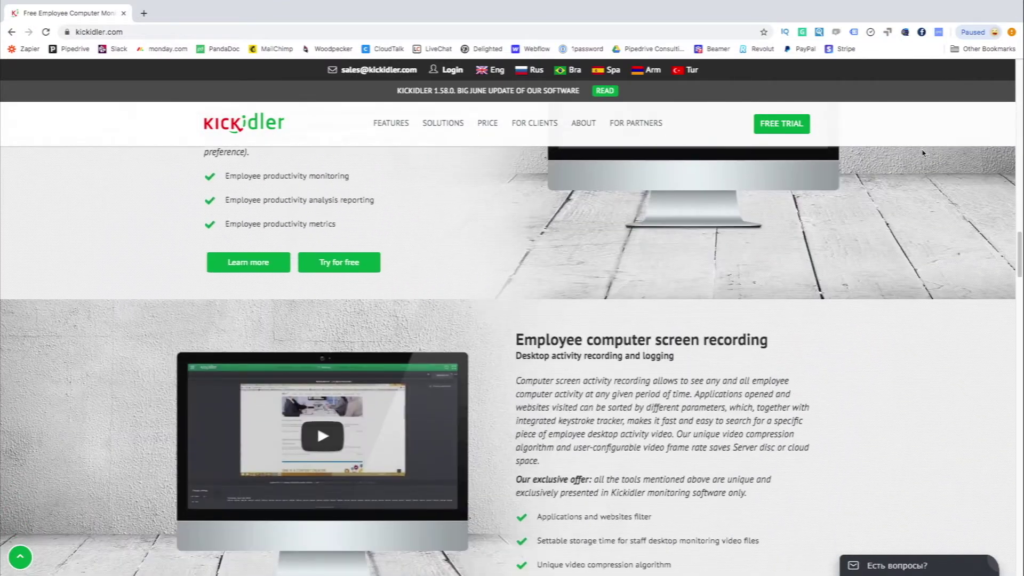
{"action": "scroll", "coordinate": [924, 153], "scroll_direction": "down", "scroll_amount": 14}
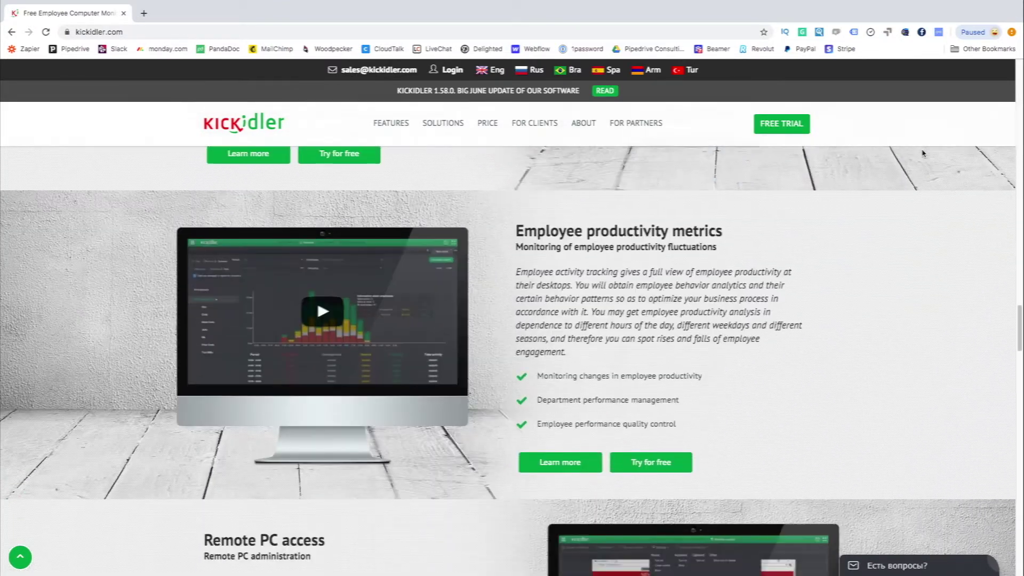
{"action": "scroll", "coordinate": [924, 153], "scroll_direction": "down", "scroll_amount": 11}
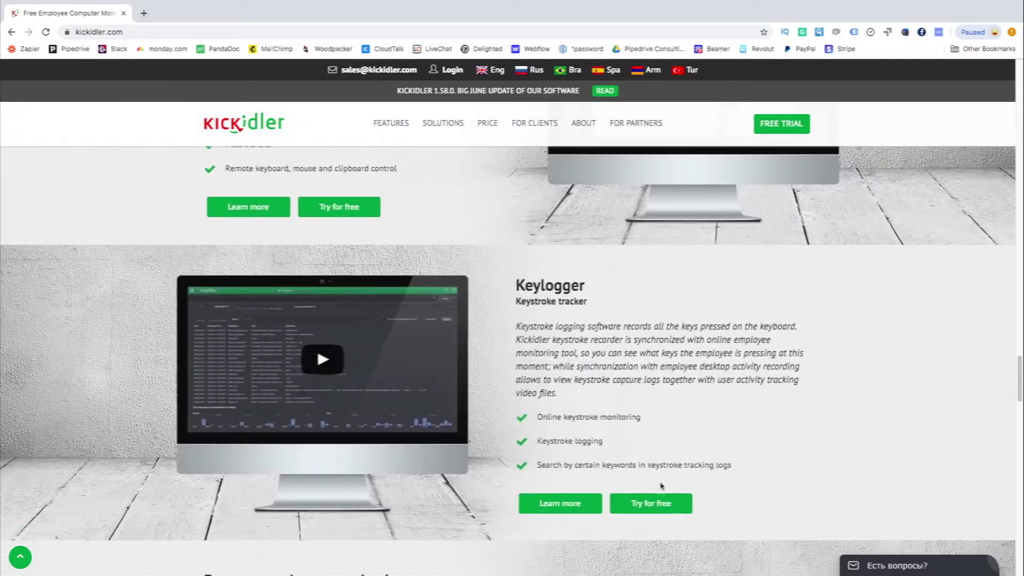
{"action": "left_click", "coordinate": [660, 503]}
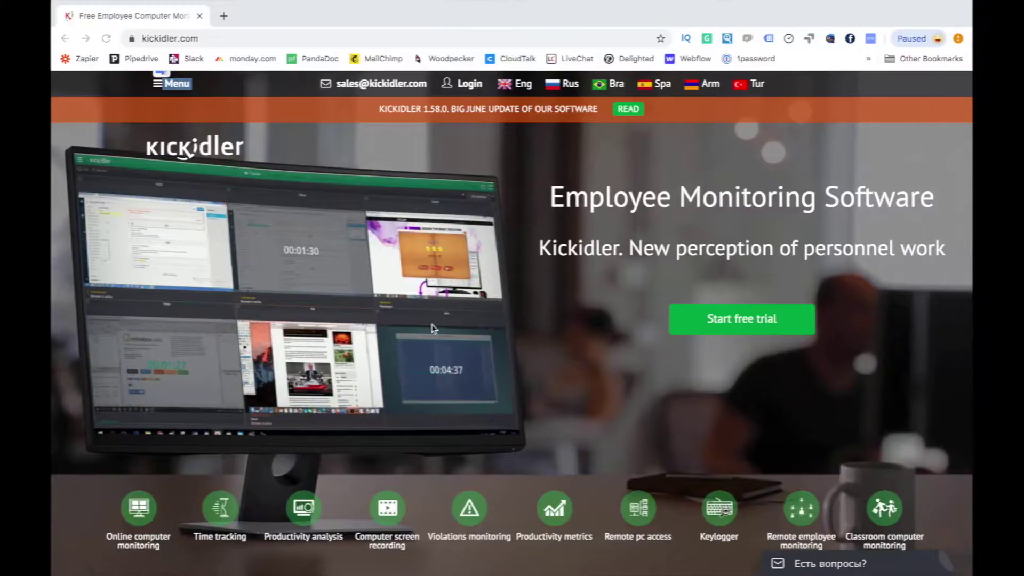
Step: Go to the Pricing page via the site menu and scroll through the license cards
{"action": "left_click", "coordinate": [181, 89]}
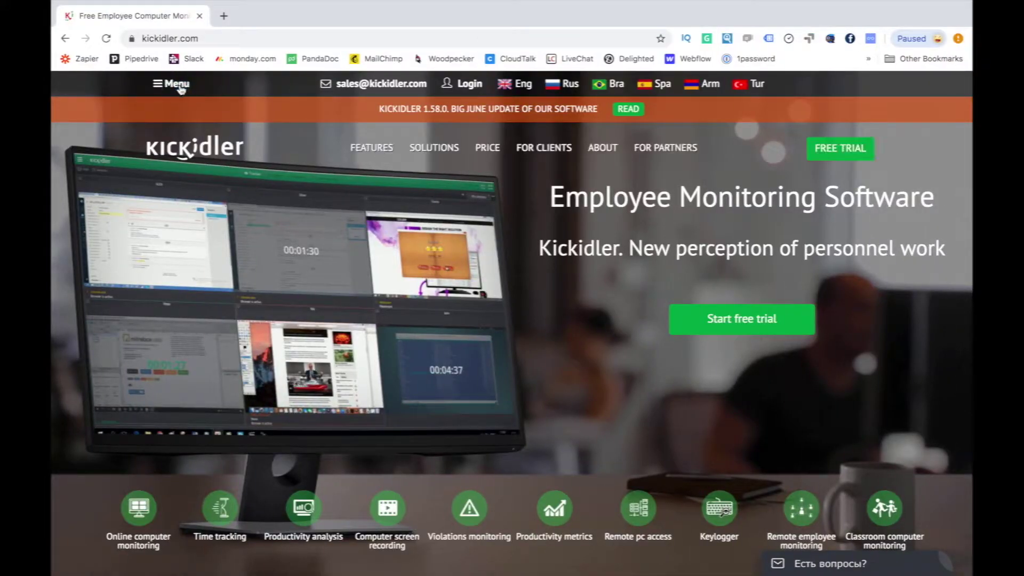
{"action": "mouse_move", "coordinate": [480, 154]}
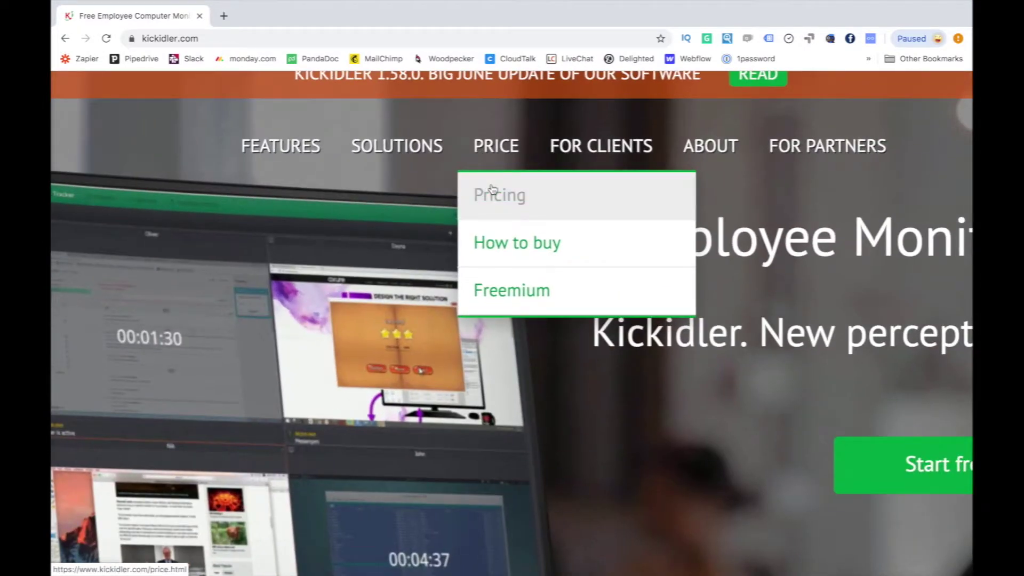
{"action": "left_click", "coordinate": [492, 189]}
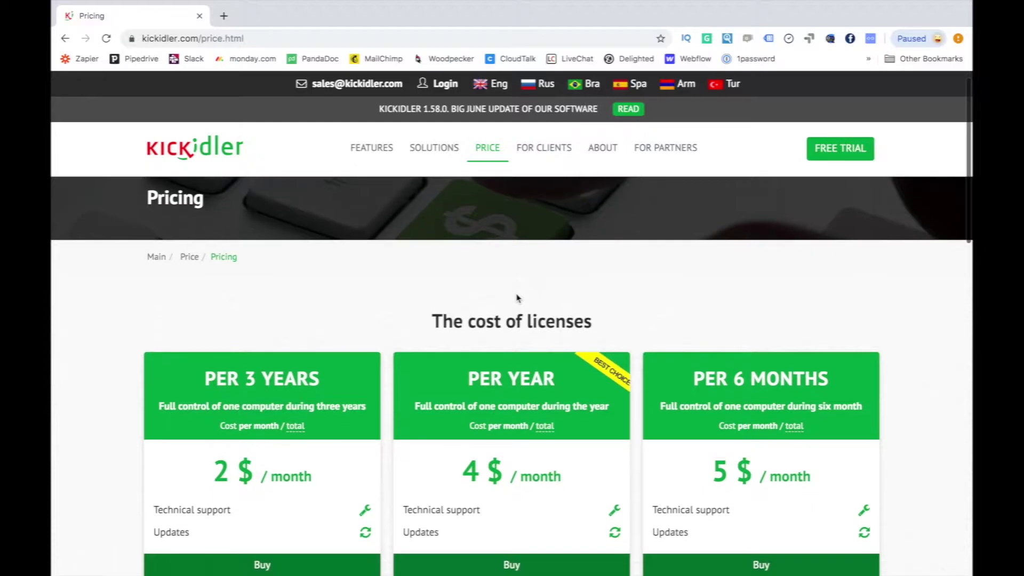
{"action": "scroll", "coordinate": [516, 297], "scroll_direction": "down", "scroll_amount": 1}
{"action": "scroll", "coordinate": [516, 297], "scroll_direction": "down", "scroll_amount": 6}
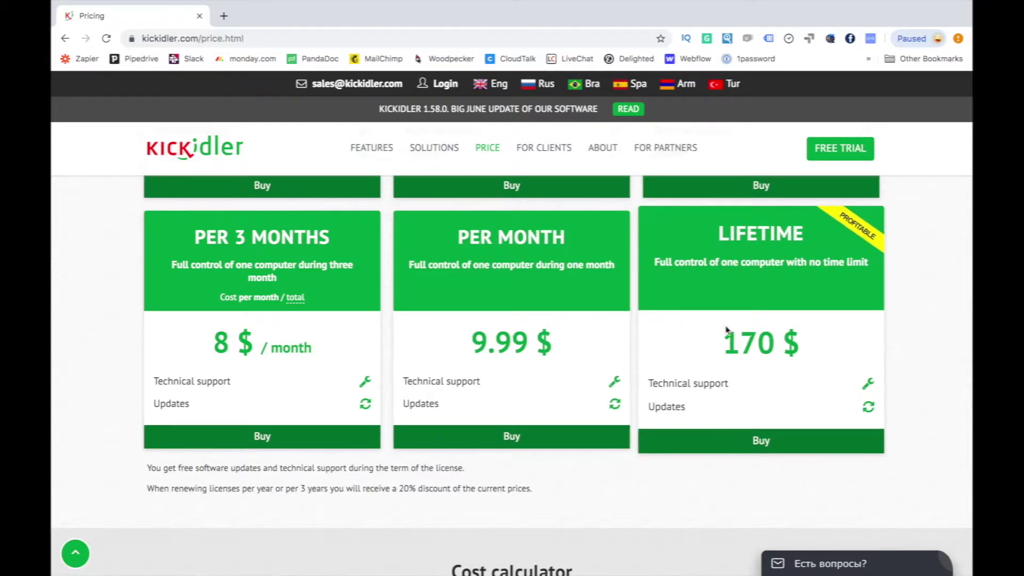
Step: Reload the pricing page, zoom in to read prices and the cost calculator, then choose 'Try for free'
{"action": "key", "text": "F5"}
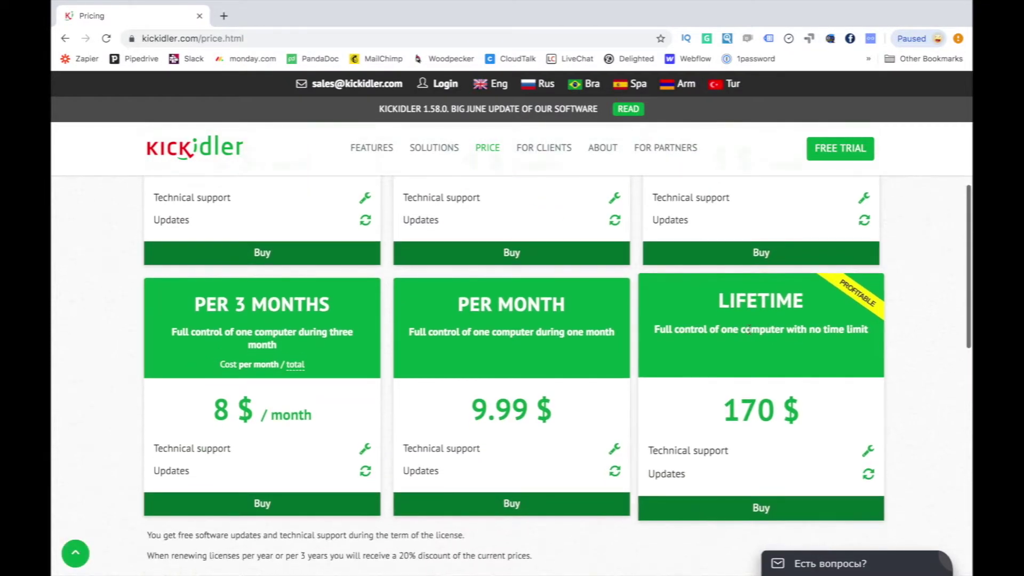
{"action": "scroll", "coordinate": [749, 330], "scroll_direction": "down", "scroll_amount": 15}
{"action": "scroll", "coordinate": [750, 331], "scroll_direction": "up", "scroll_amount": 10}
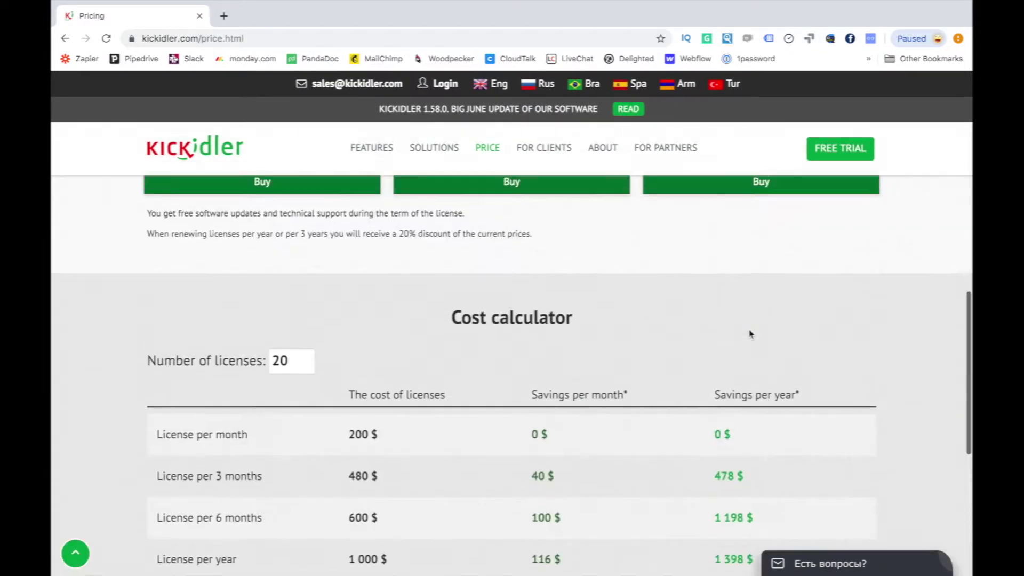
{"action": "scroll", "coordinate": [749, 333], "scroll_direction": "up", "scroll_amount": 8}
{"action": "key", "text": "ctrl+plus"}
{"action": "scroll", "coordinate": [750, 335], "scroll_direction": "down", "scroll_amount": 12}
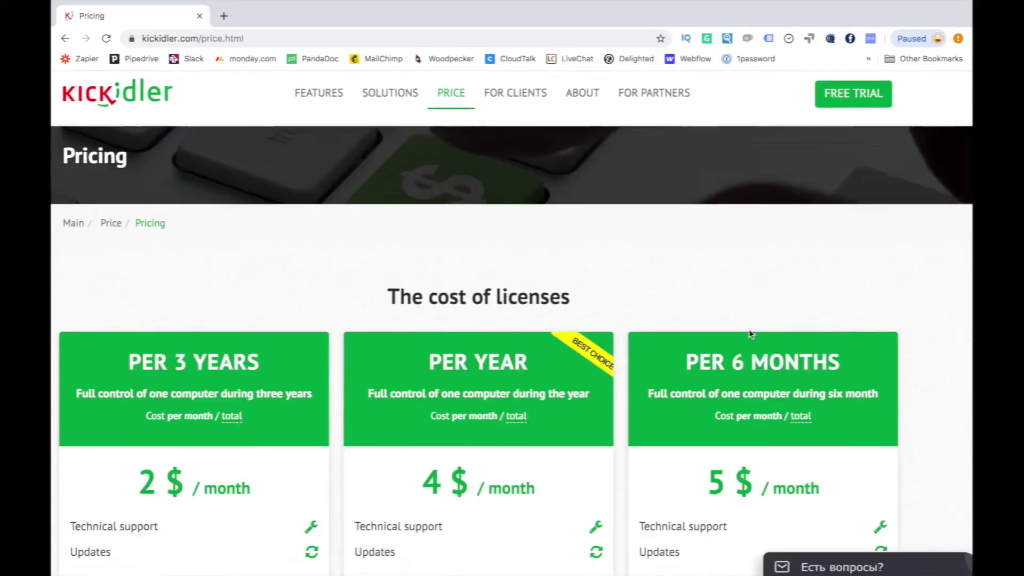
{"action": "scroll", "coordinate": [750, 335], "scroll_direction": "up", "scroll_amount": 4}
{"action": "key", "text": "ctrl+minus"}
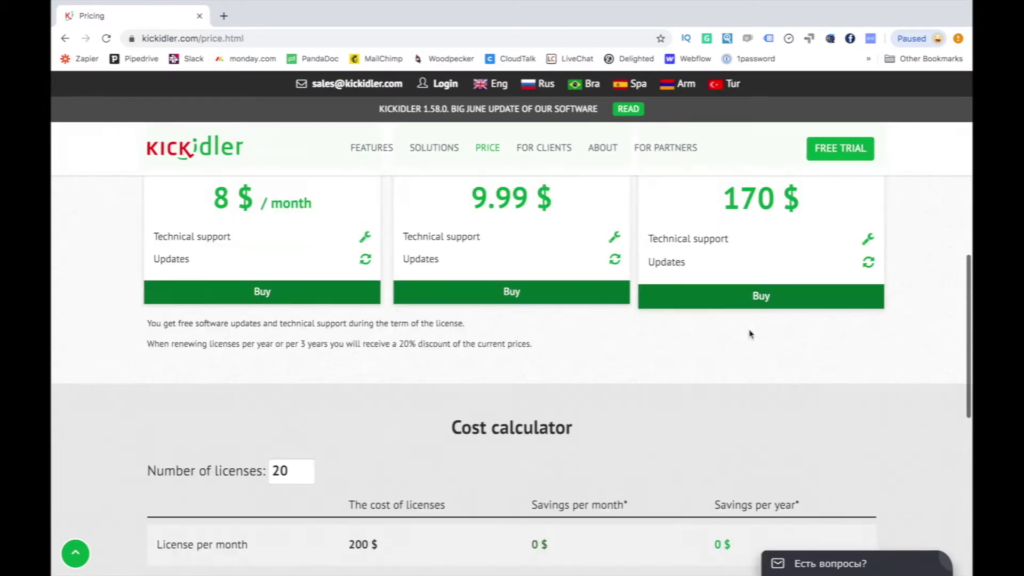
{"action": "scroll", "coordinate": [749, 334], "scroll_direction": "down", "scroll_amount": 8}
{"action": "scroll", "coordinate": [750, 335], "scroll_direction": "up", "scroll_amount": 15}
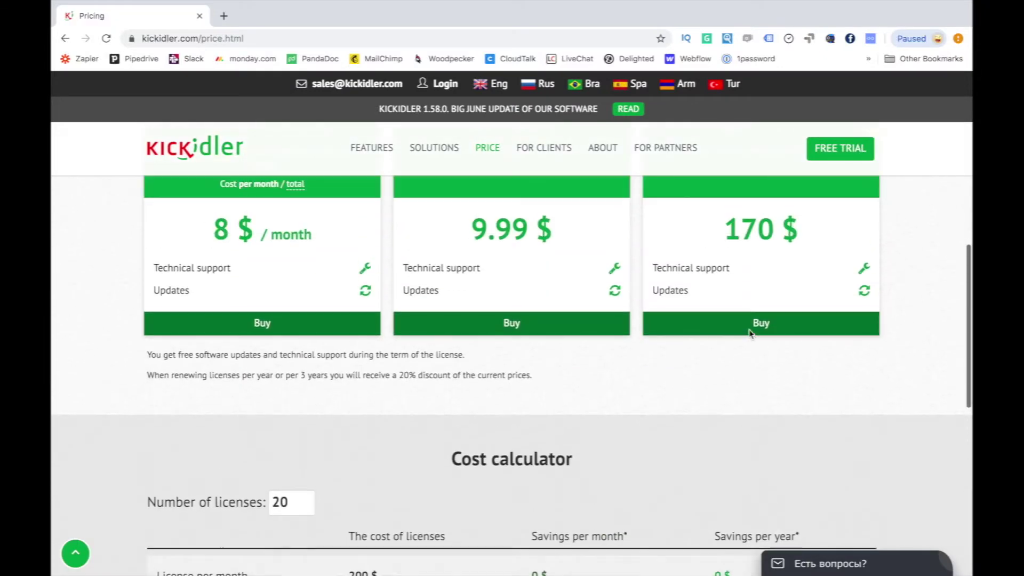
{"action": "left_click", "coordinate": [660, 504]}
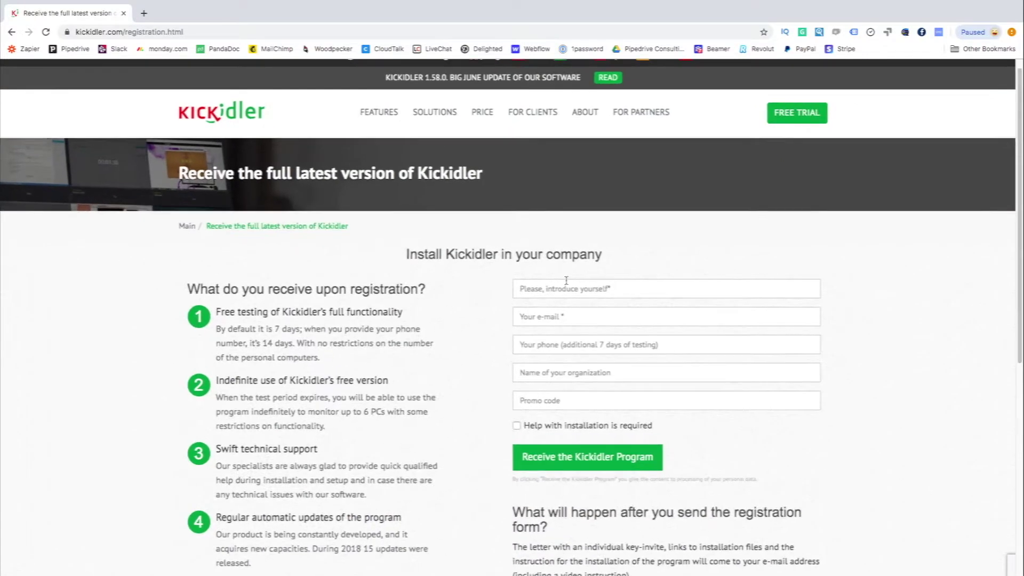
Step: Fill in the sign-up name, e-mail (accepting the autofill suggestion) and phone number
{"action": "left_click", "coordinate": [567, 281]}
{"action": "type", "text": "Test"}
{"action": "key", "text": "Tab"}
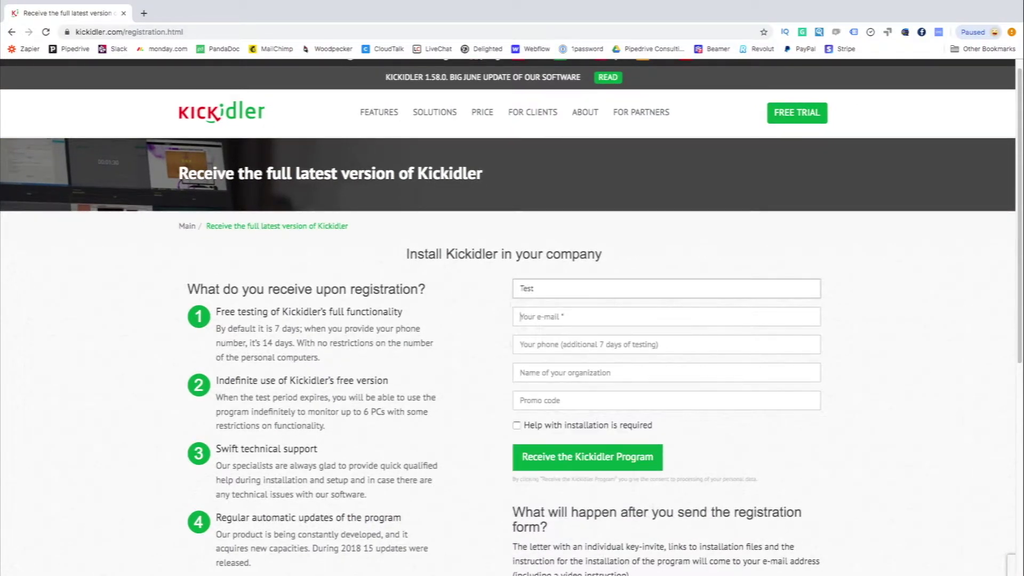
{"action": "type", "text": "test+1@"}
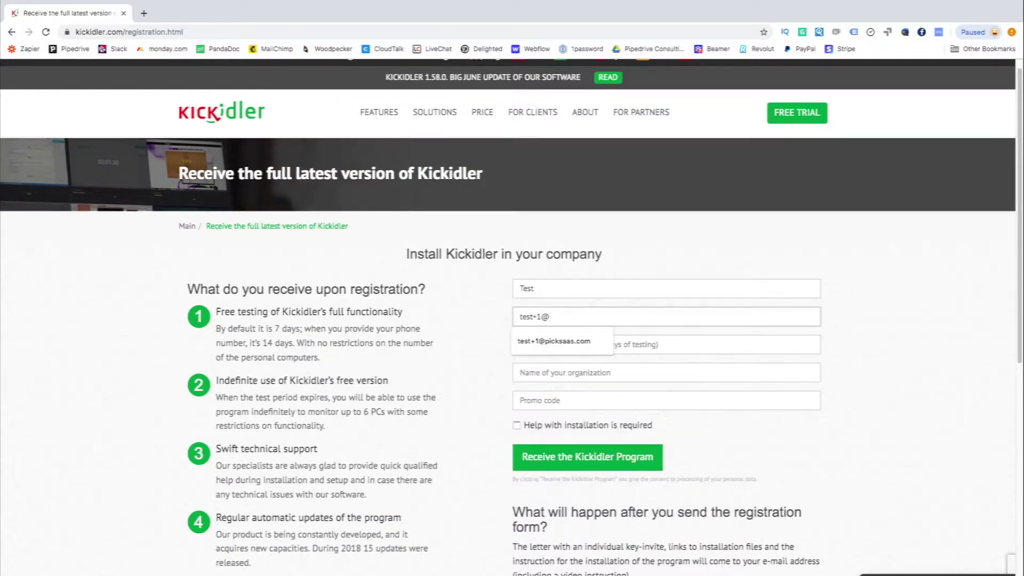
{"action": "key", "text": "Down"}
{"action": "key", "text": "Return"}
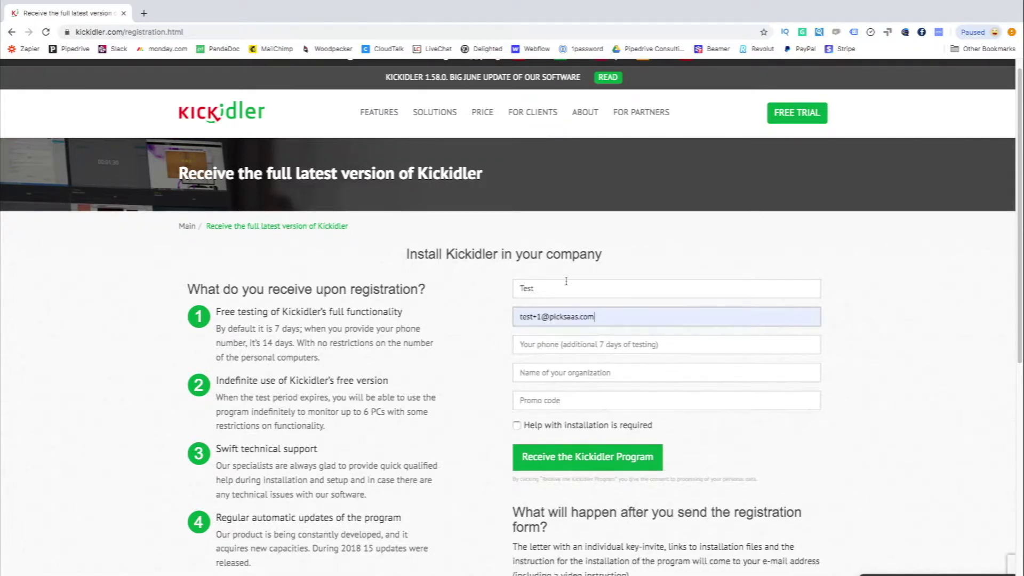
{"action": "key", "text": "Tab"}
{"action": "type", "text": "48484848"}
Step: Start entering the organization name, then bring the Mail window forward
{"action": "left_click", "coordinate": [596, 373]}
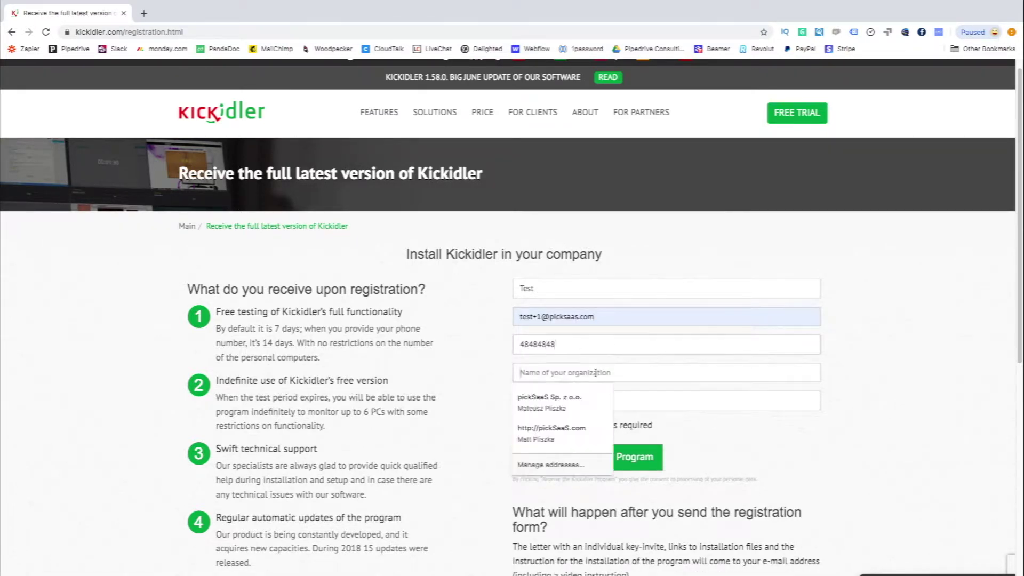
{"action": "type", "text": "pi"}
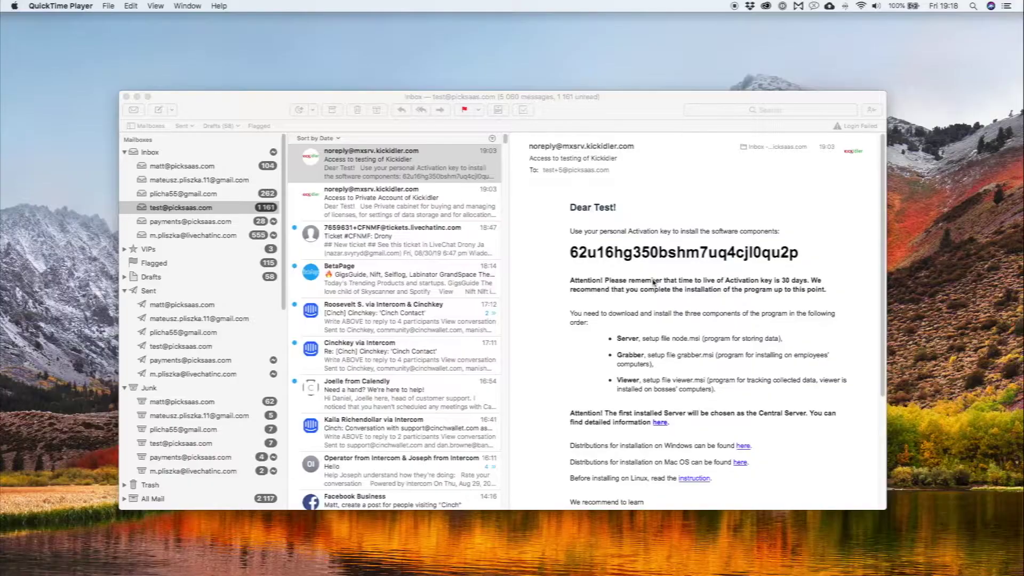
{"action": "scroll", "coordinate": [654, 282], "scroll_direction": "down", "scroll_amount": 5}
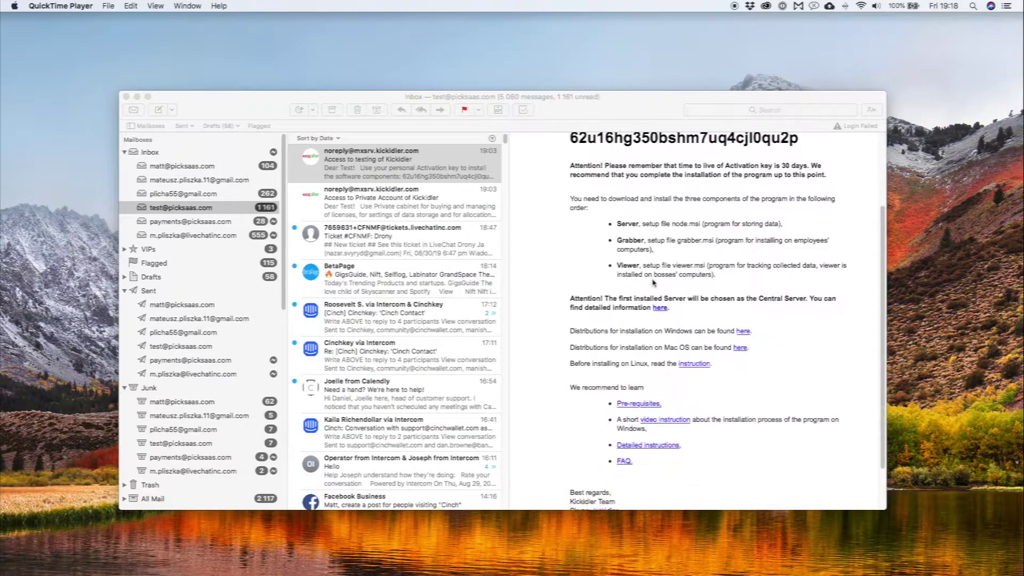
{"action": "left_click", "coordinate": [409, 190]}
Step: Open the second Kickidler message in Mail, then the first employee's detailed activity view
{"action": "left_click", "coordinate": [407, 201]}
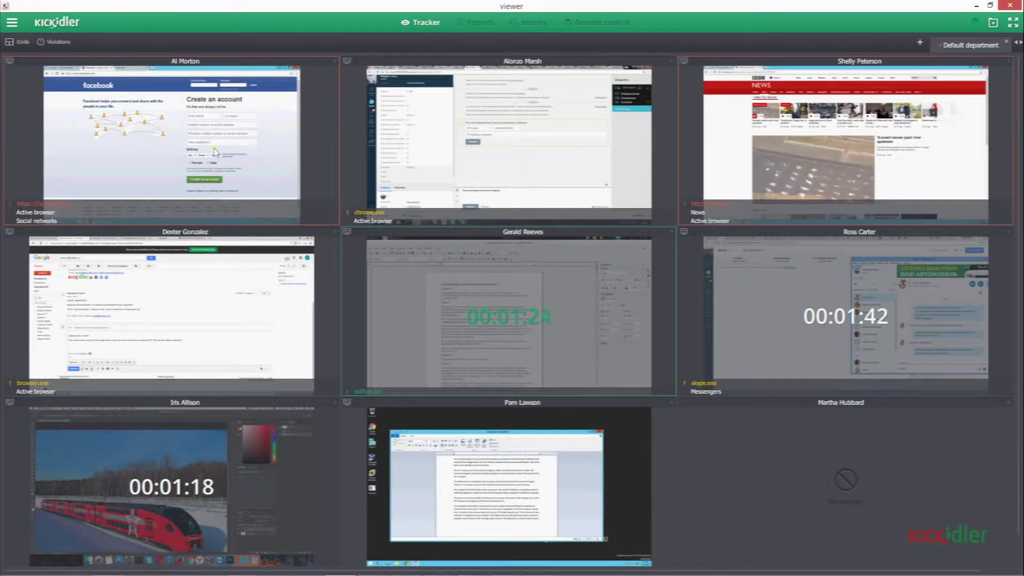
{"action": "left_click", "coordinate": [170, 138]}
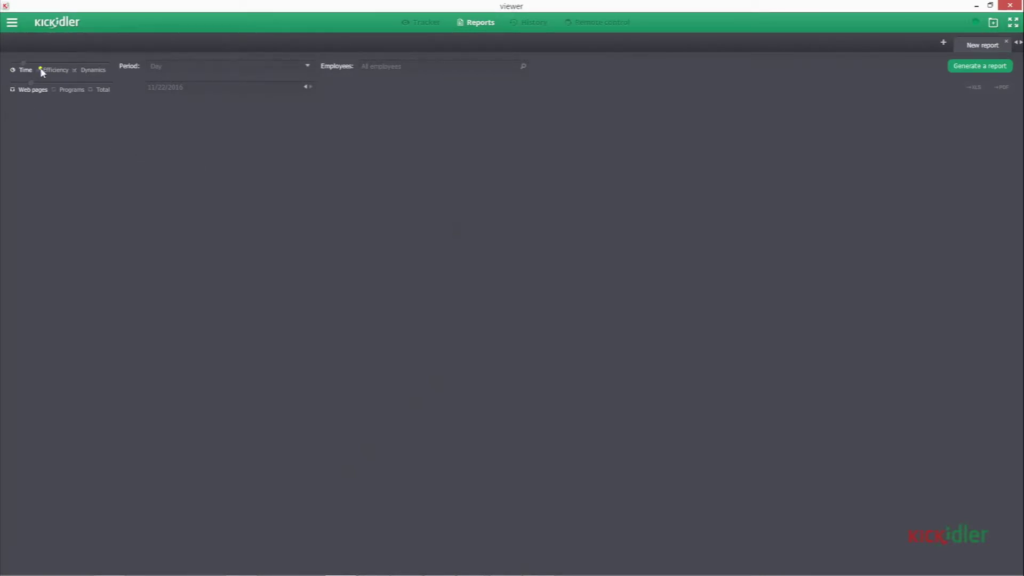
Step: Generate a Day report covering Programs and Total usage for all employees
{"action": "left_click", "coordinate": [73, 89]}
{"action": "left_click", "coordinate": [218, 67]}
{"action": "left_click", "coordinate": [264, 68]}
{"action": "left_click", "coordinate": [398, 66]}
{"action": "left_click", "coordinate": [422, 66]}
{"action": "left_click", "coordinate": [103, 89]}
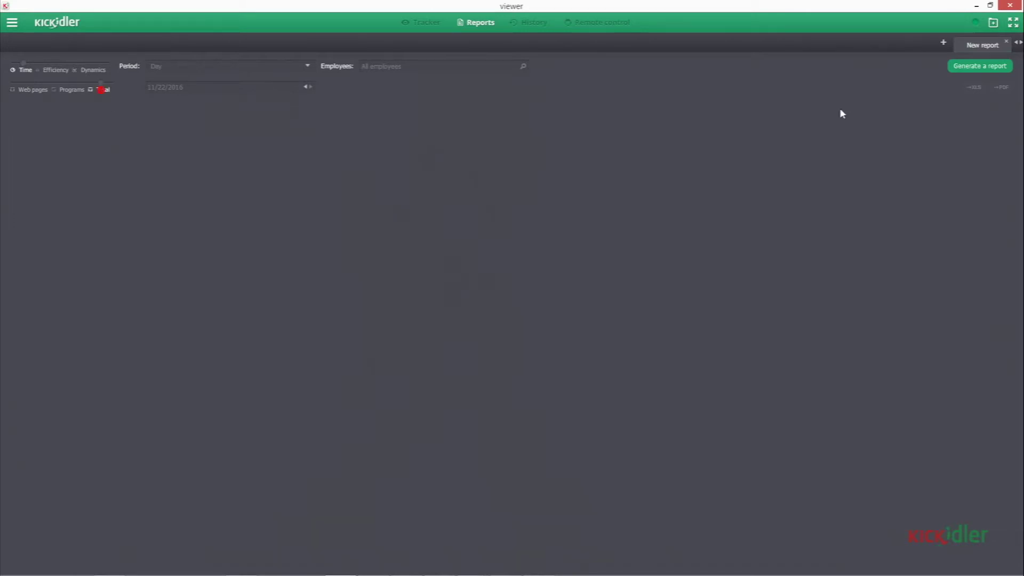
{"action": "left_click", "coordinate": [995, 69]}
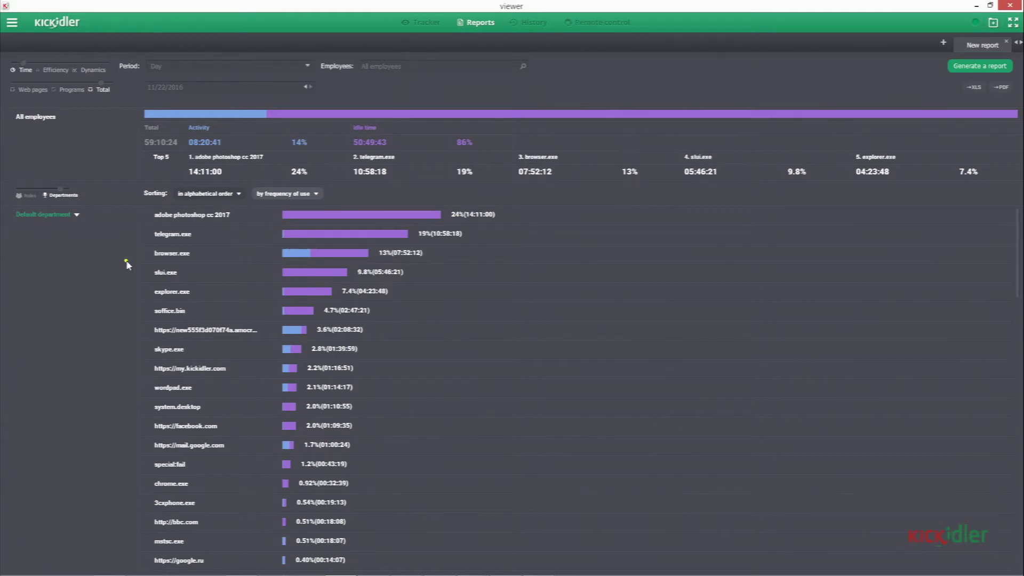
Step: Open the Efficiency settings for browser.exe from its bar in the report
{"action": "scroll", "coordinate": [176, 299], "scroll_direction": "down", "scroll_amount": 2}
{"action": "scroll", "coordinate": [224, 384], "scroll_direction": "up", "scroll_amount": 2}
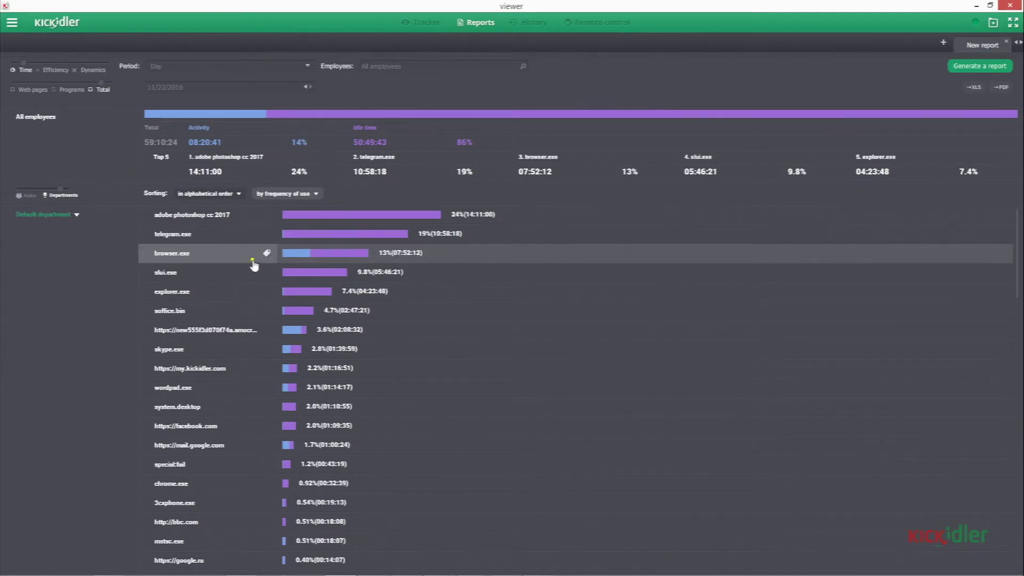
{"action": "mouse_move", "coordinate": [292, 258]}
{"action": "left_click", "coordinate": [266, 254]}
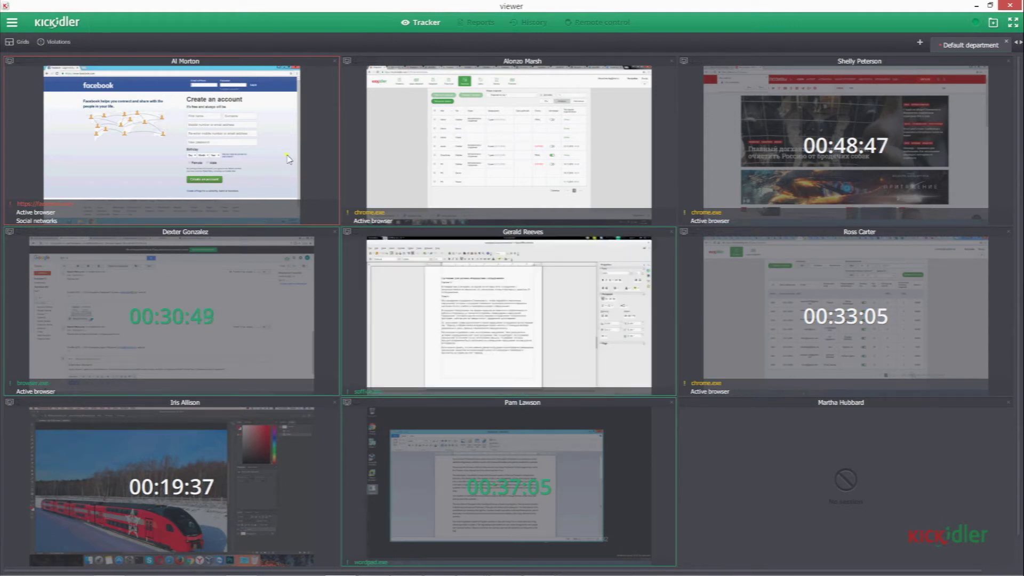
Step: Open the Facebook user's detail view and switch to the Violations timeline
{"action": "left_click", "coordinate": [178, 151]}
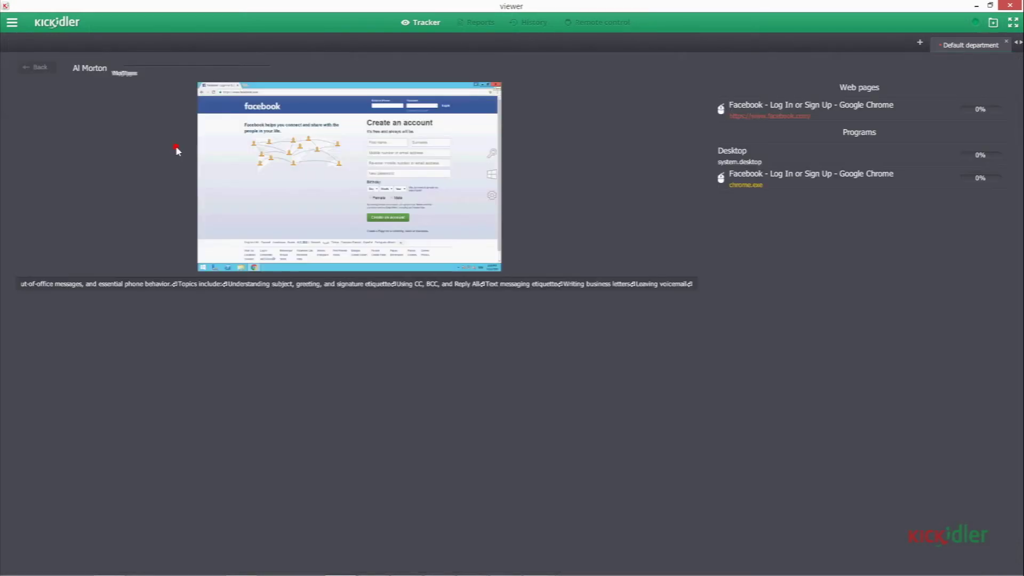
{"action": "left_click", "coordinate": [215, 74]}
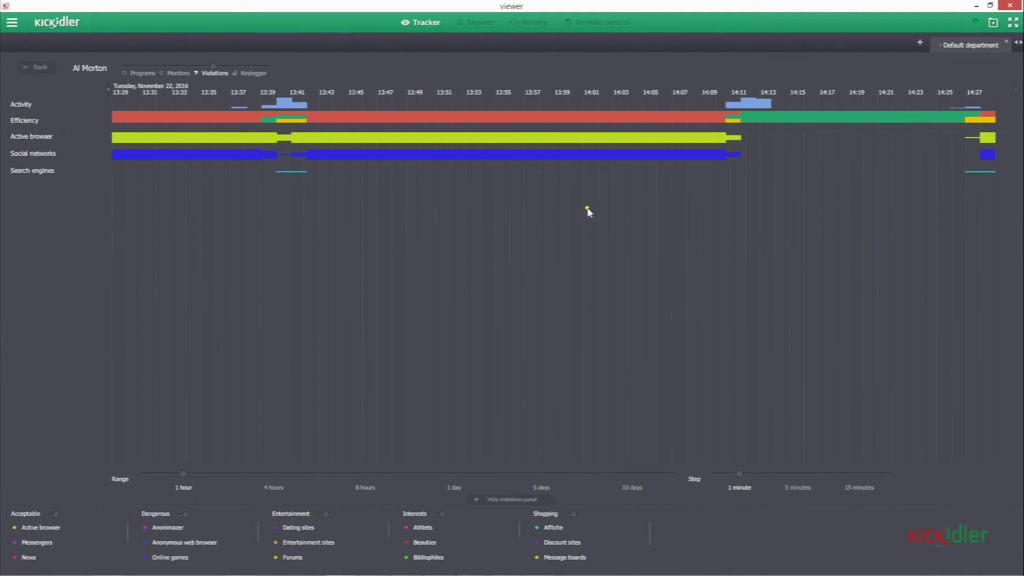
Step: Select the 14:00–14:12 stretch on the timeline and confirm moving to History playback
{"action": "mouse_move", "coordinate": [616, 159]}
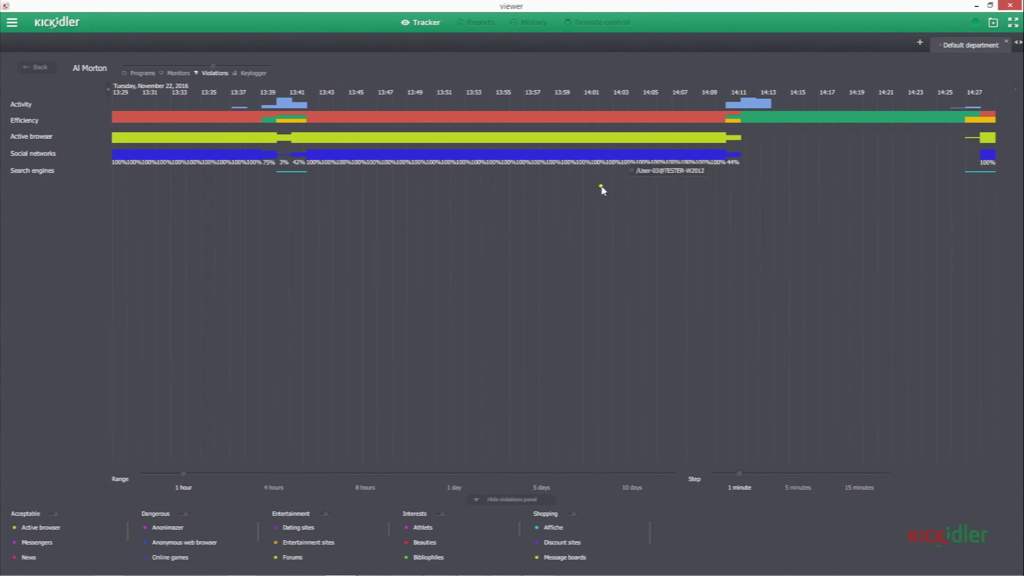
{"action": "mouse_move", "coordinate": [601, 187]}
{"action": "mouse_move", "coordinate": [656, 171]}
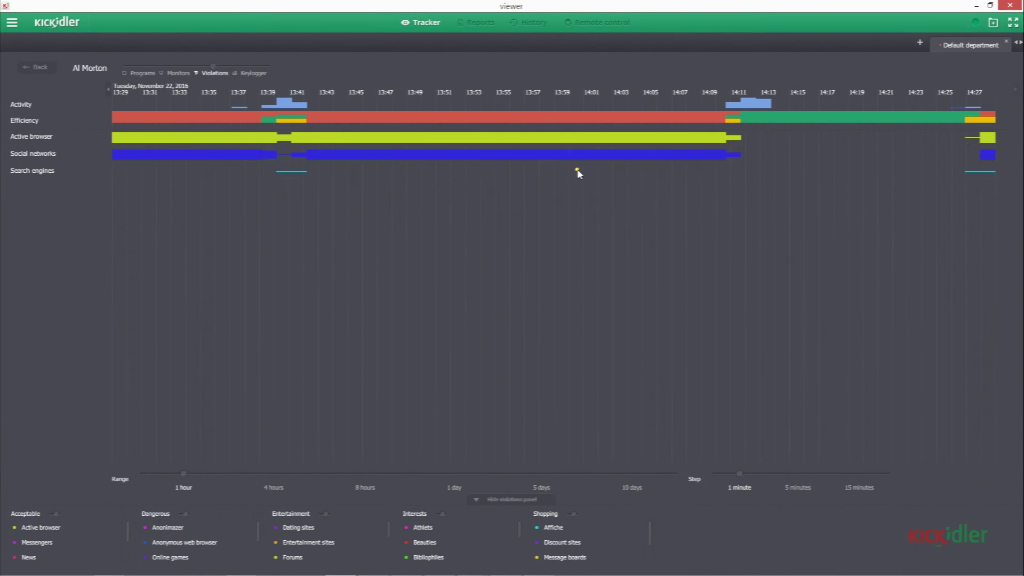
{"action": "mouse_move", "coordinate": [571, 160]}
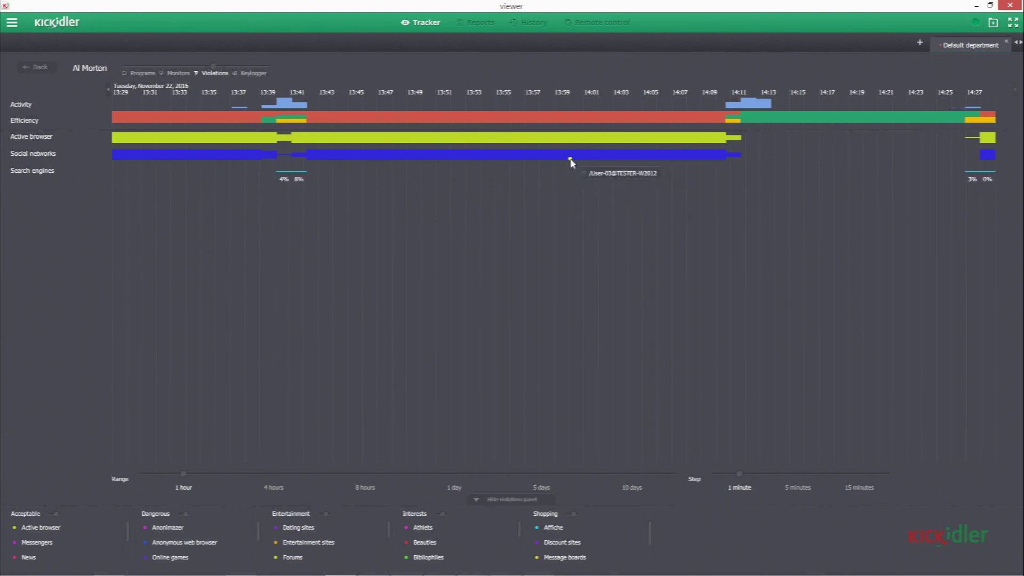
{"action": "left_click_drag", "start_coordinate": [567, 169], "coordinate": [761, 188]}
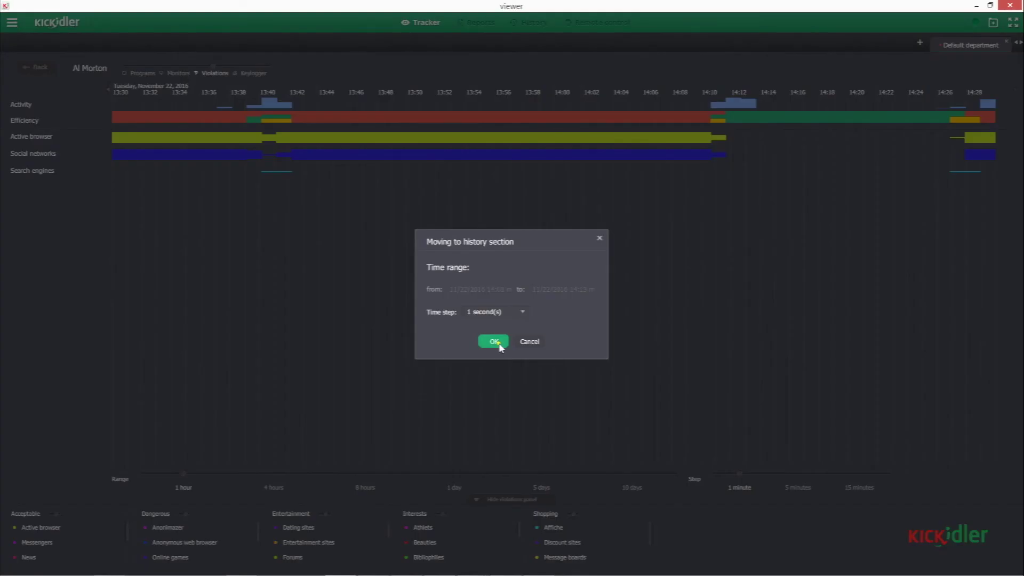
{"action": "left_click", "coordinate": [494, 342]}
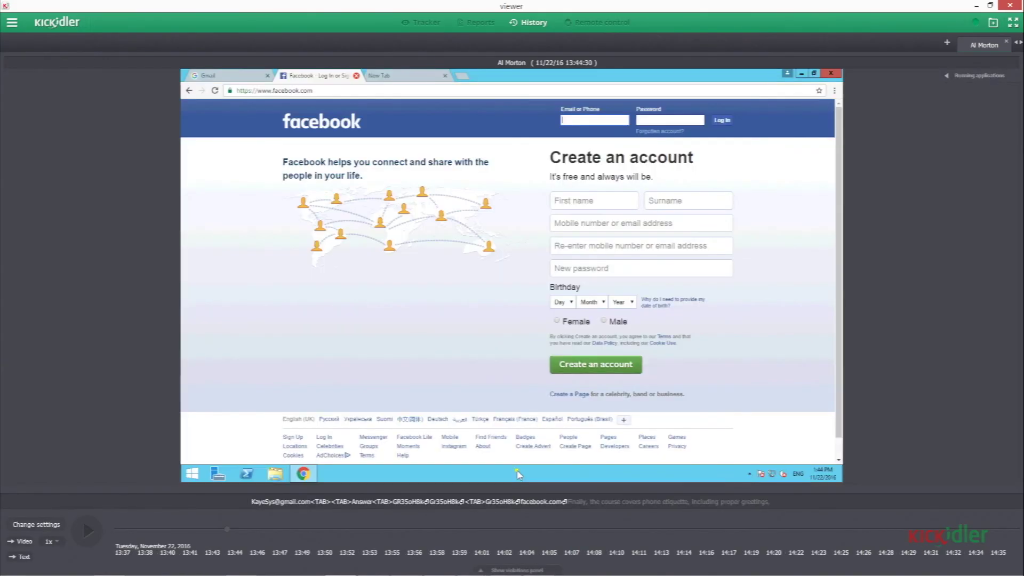